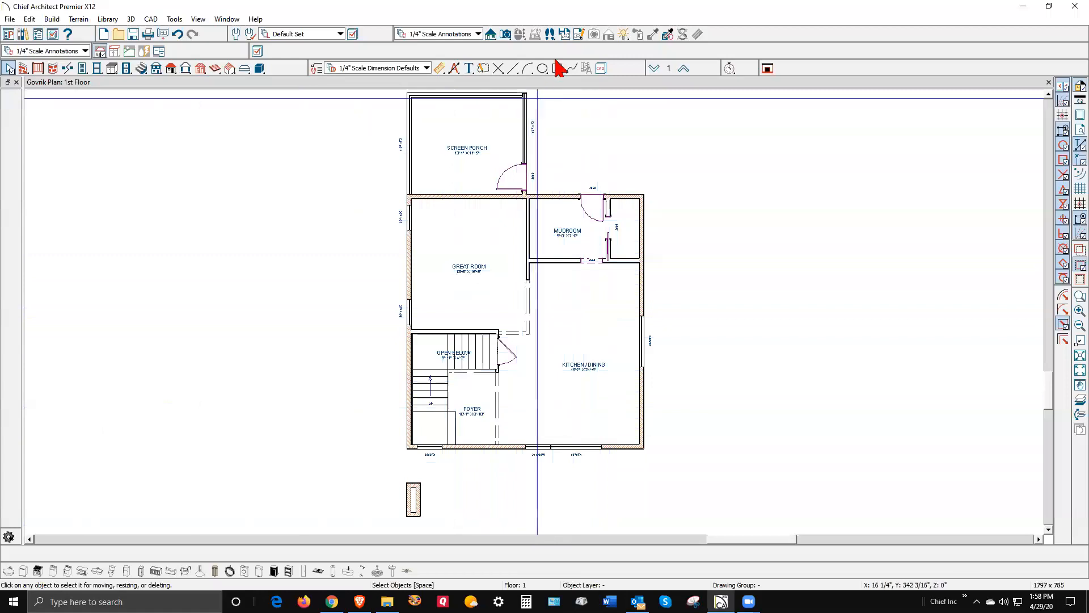
Create a full camera view from the kitchen/dining room's lower-right plan corner, looking diagonally toward the great room.
left_click(504, 35)
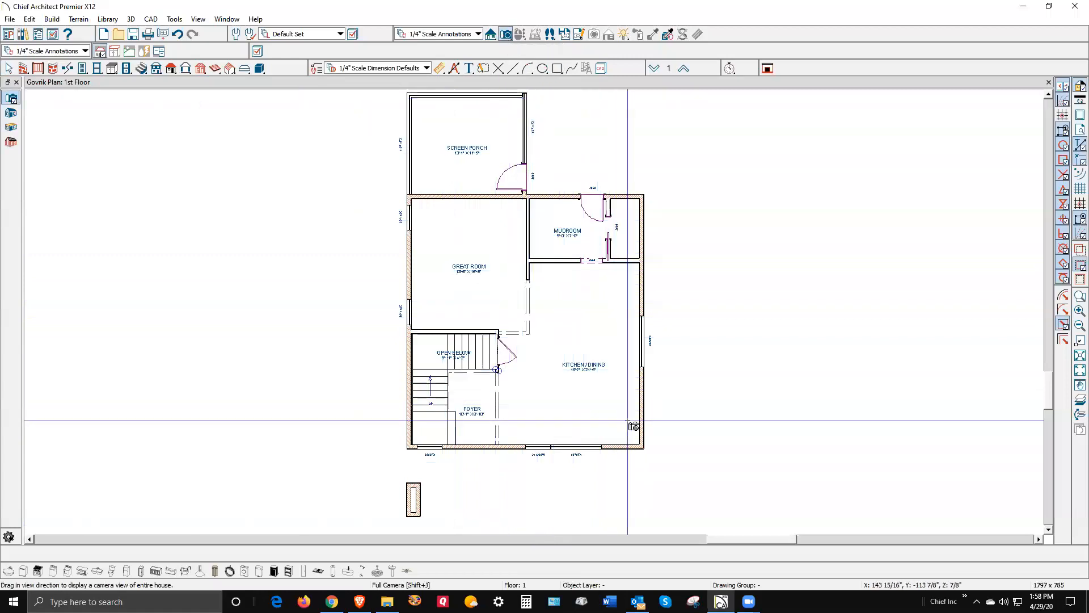
left_click_drag(626, 423, 574, 366)
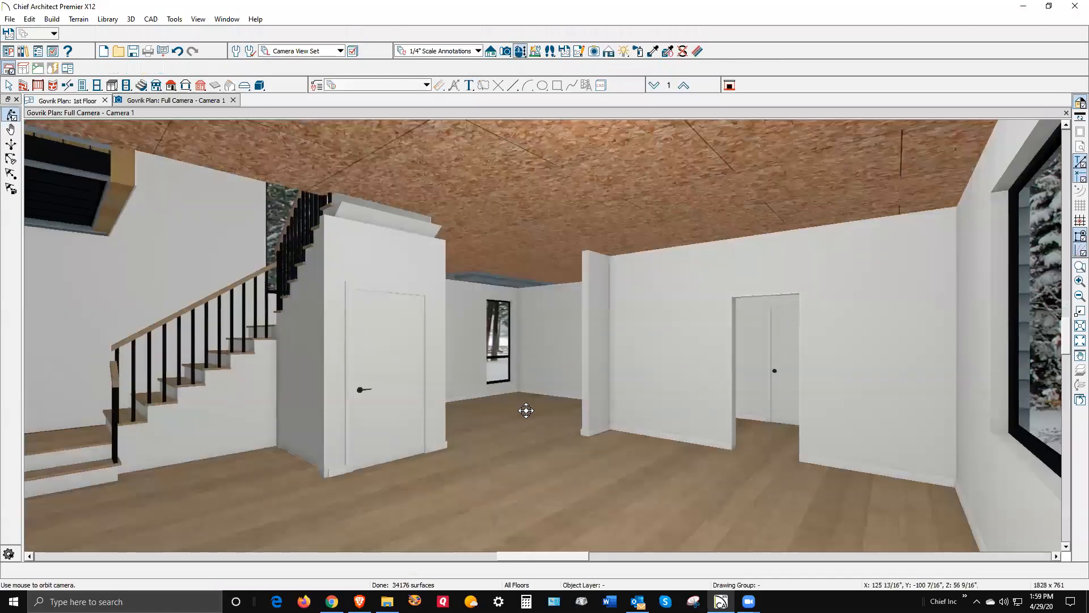
Insert a new material layer into the Kitchen/Dining room's ceiling finish definition.
right_click(547, 469)
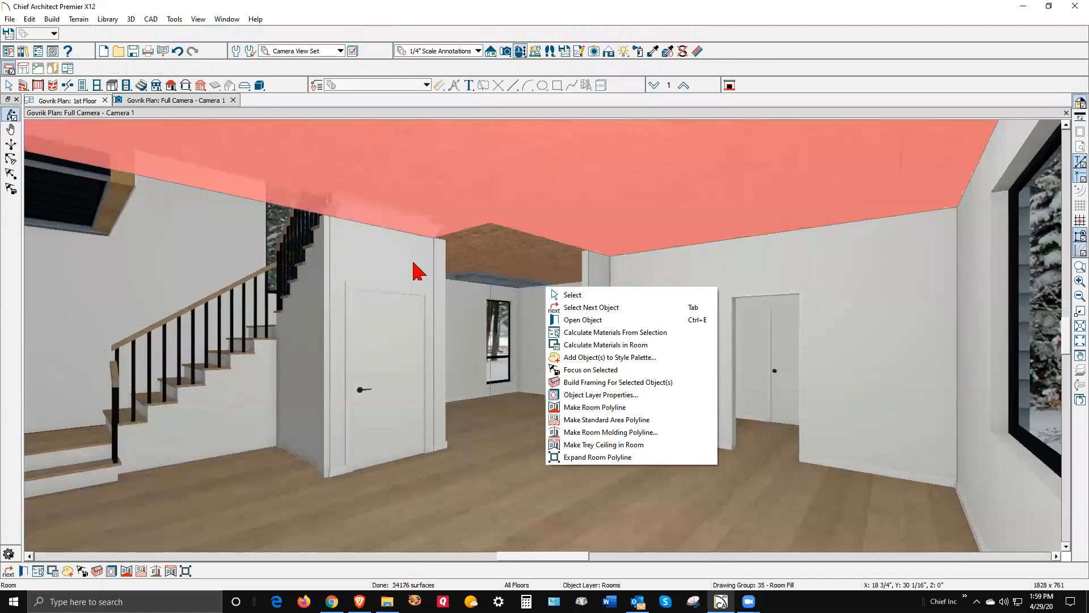
left_click(573, 320)
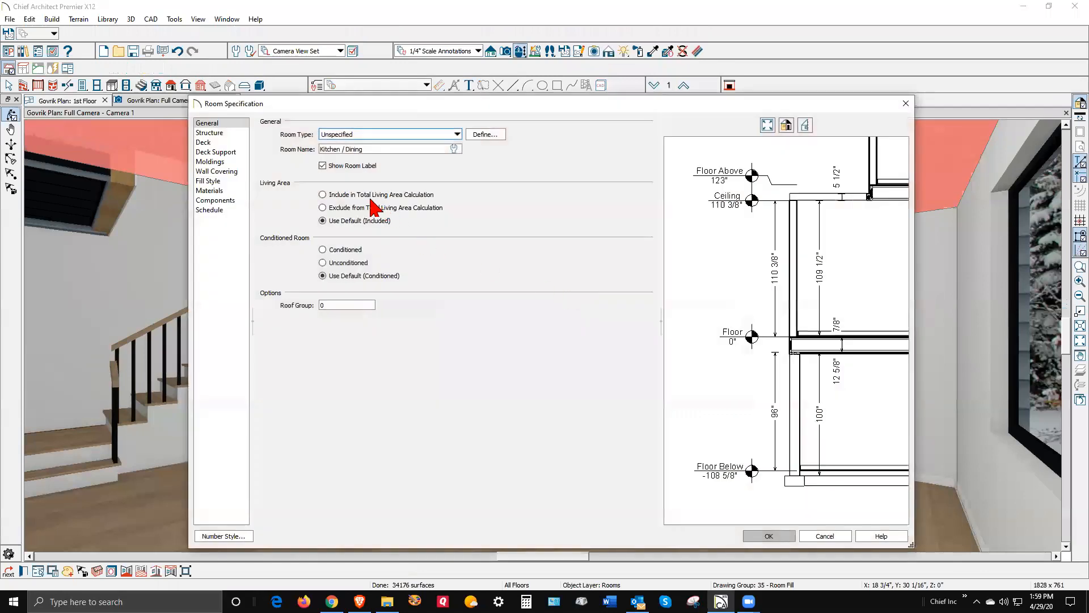
left_click(207, 133)
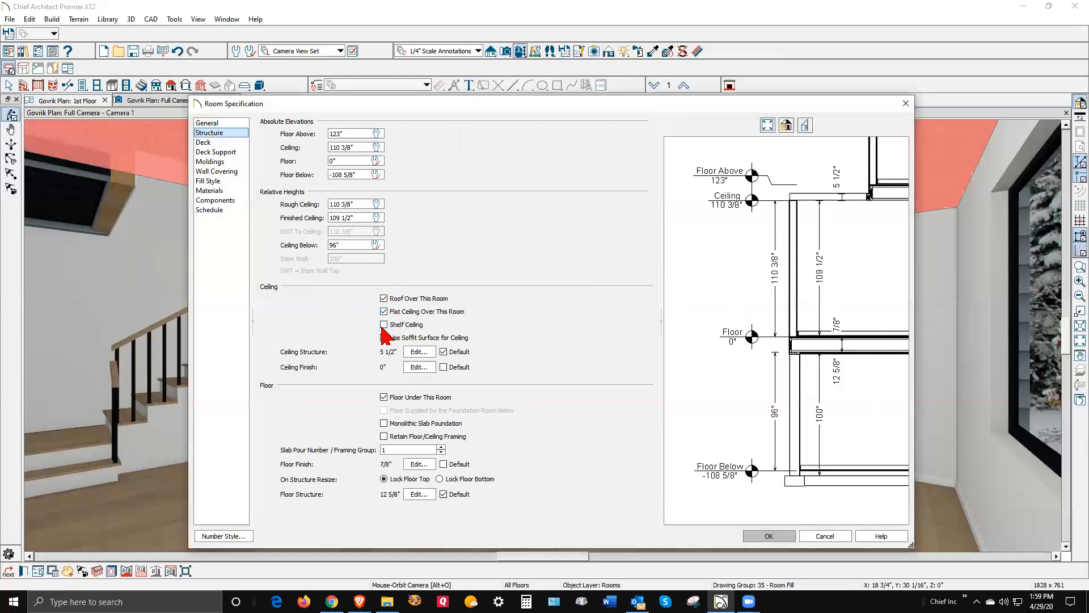
left_click(411, 369)
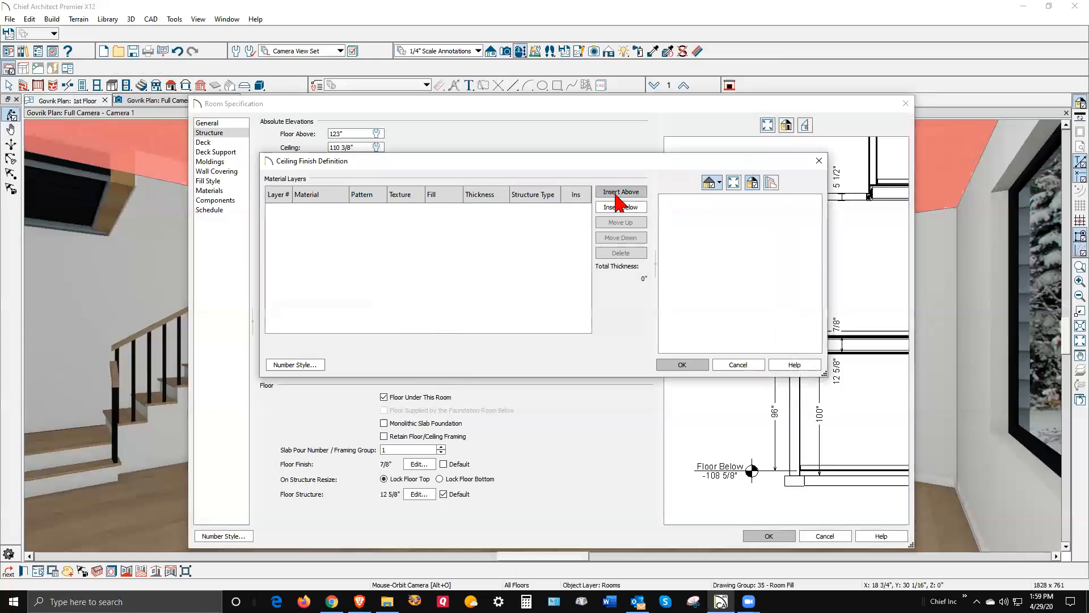
left_click(617, 194)
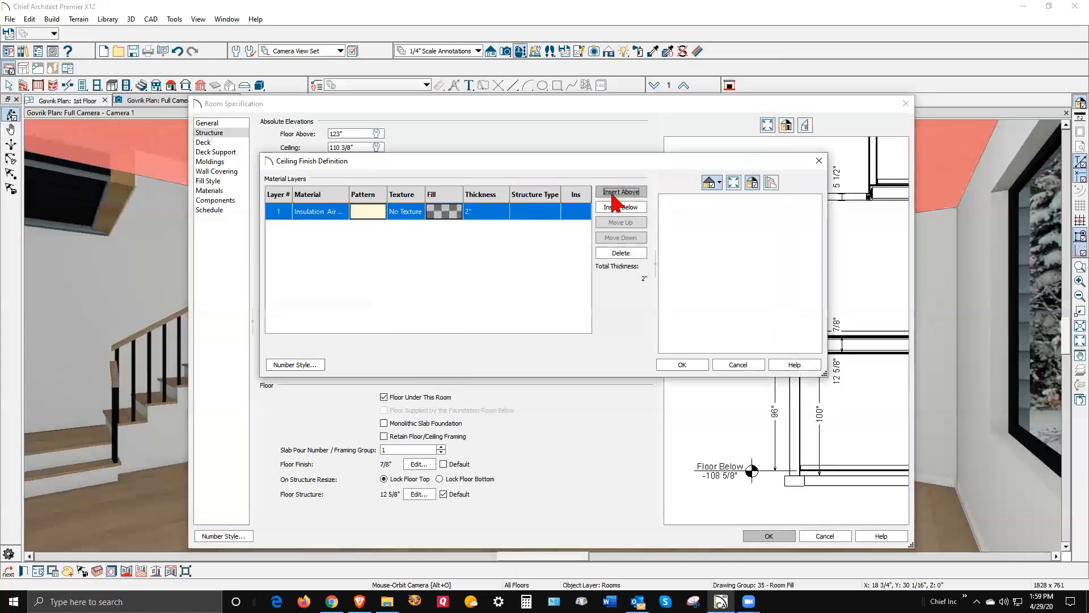
Assign the Drywall material from the plan materials to the new ceiling finish layer.
left_click(372, 215)
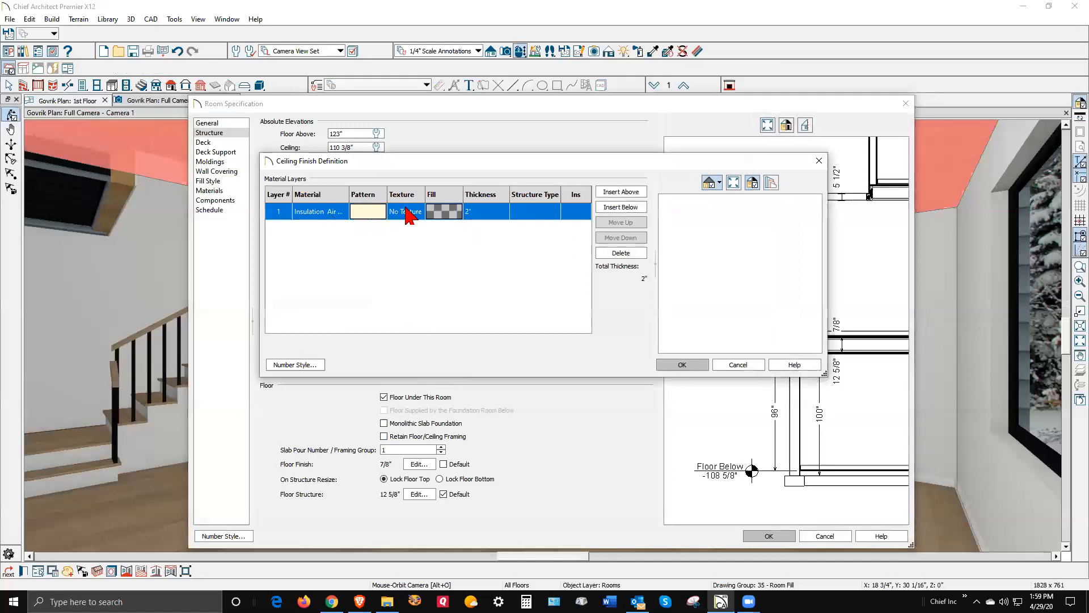
left_click(372, 212)
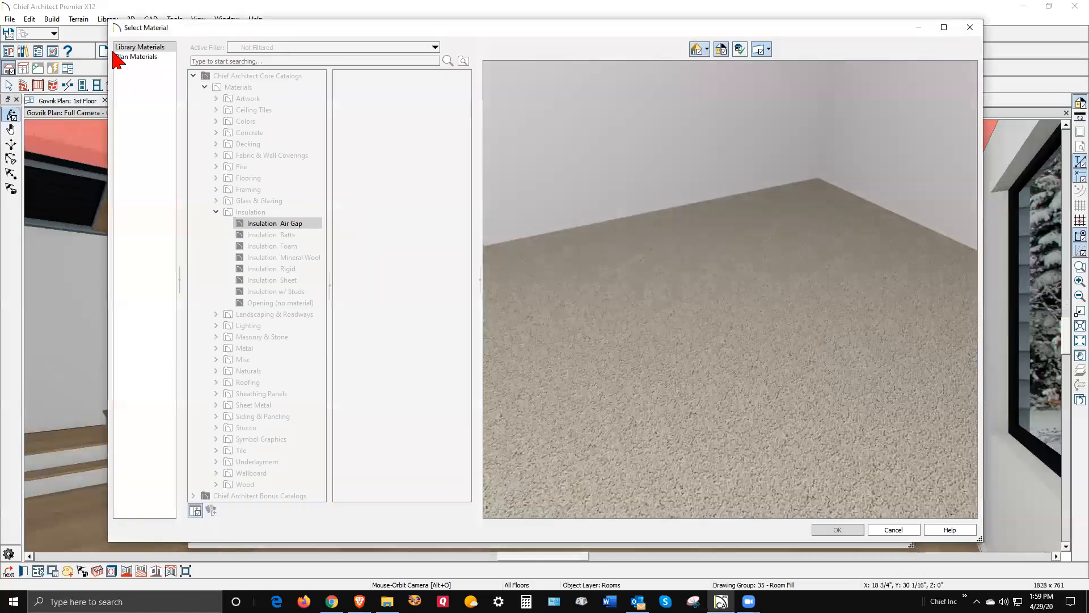
key("Escape")
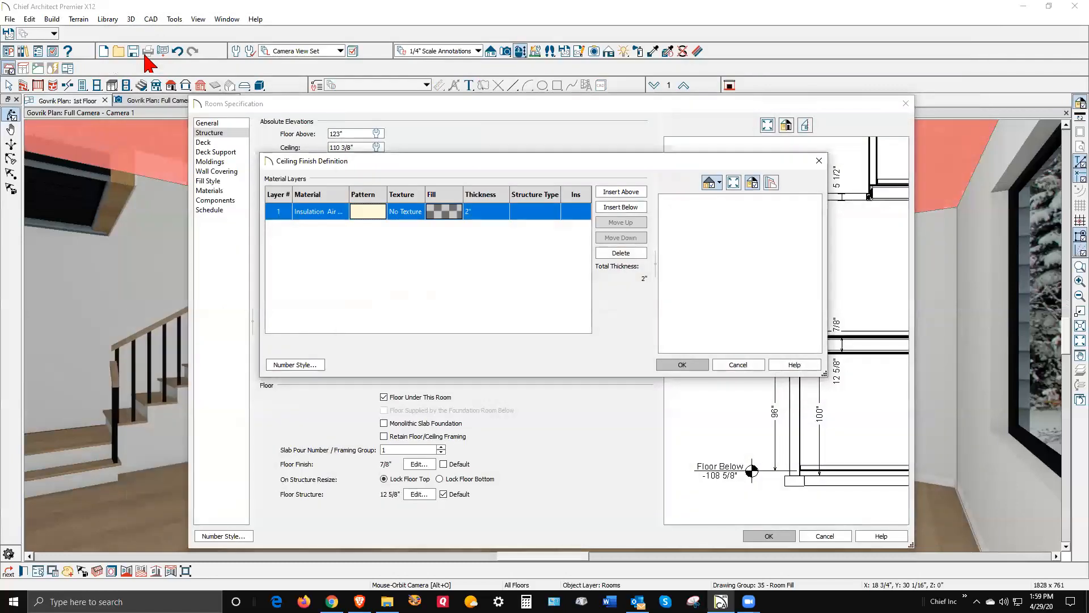
left_click(370, 215)
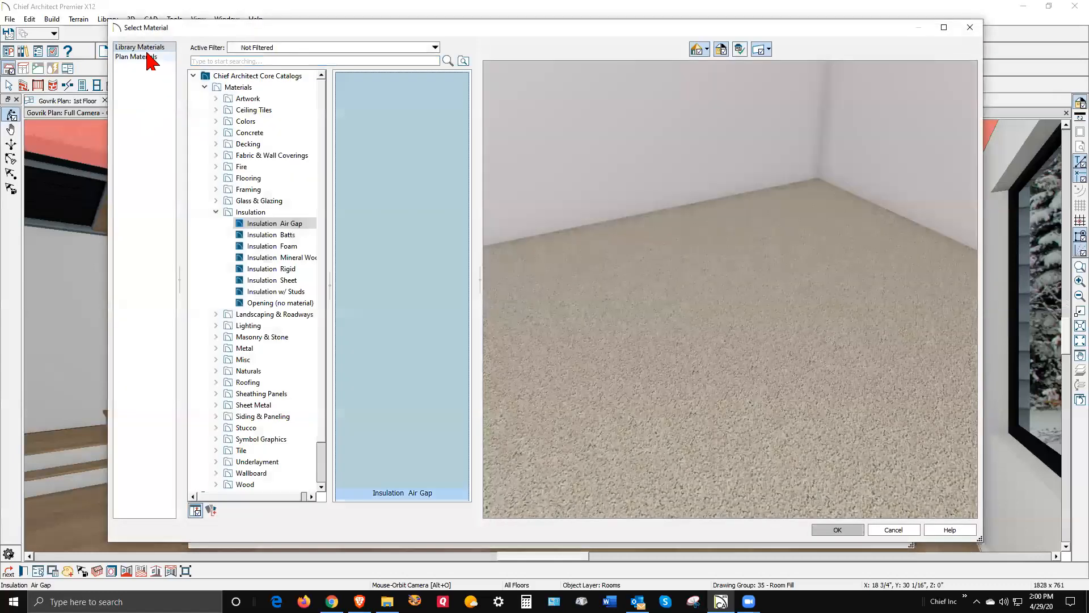
left_click(145, 57)
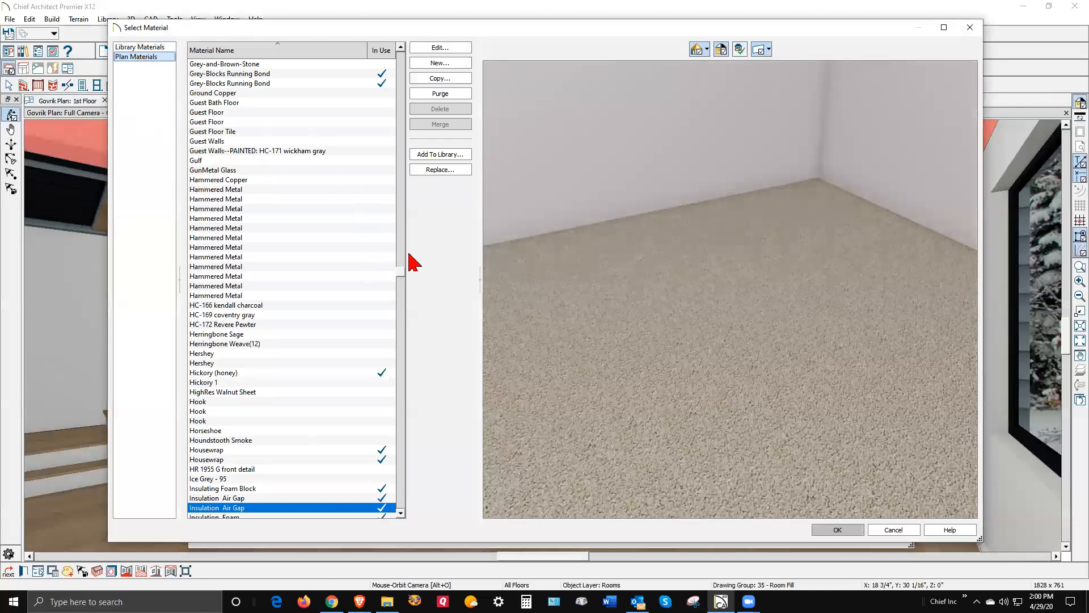
mouse_move(402, 282)
left_mouse_down()
mouse_move(413, 202)
mouse_move(409, 222)
left_mouse_up()
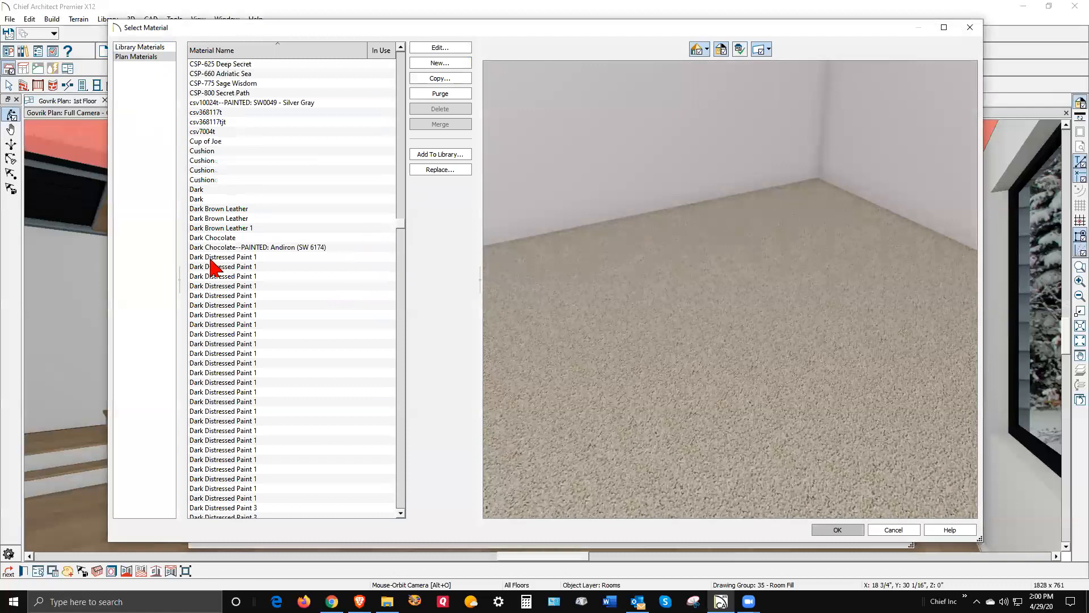
scroll(222, 313, "down", 1)
scroll(221, 313, "down", 4)
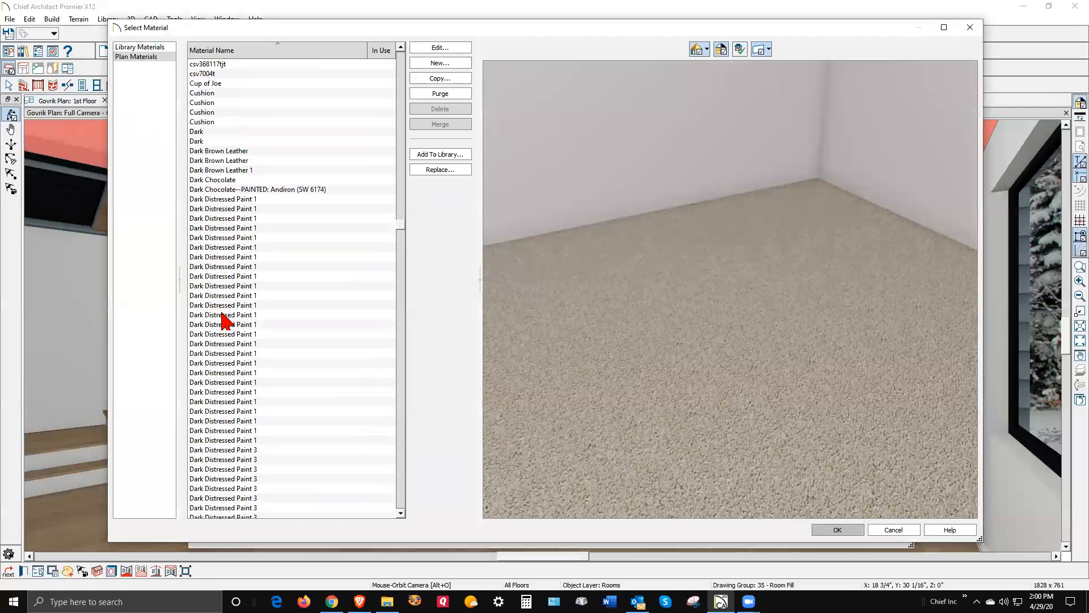
scroll(192, 422, "down", 7)
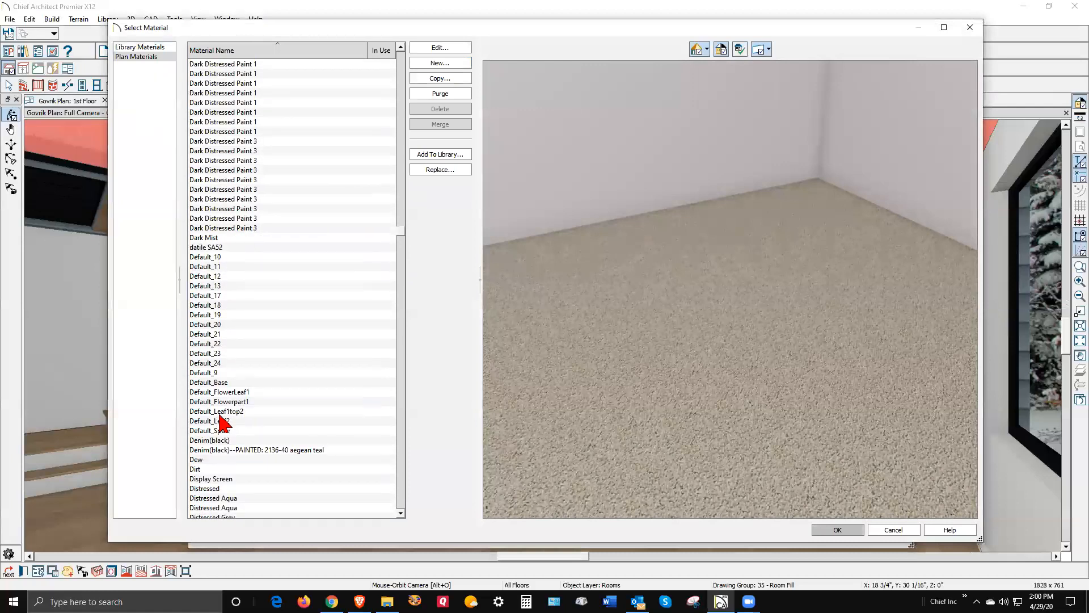
scroll(223, 423, "down", 6)
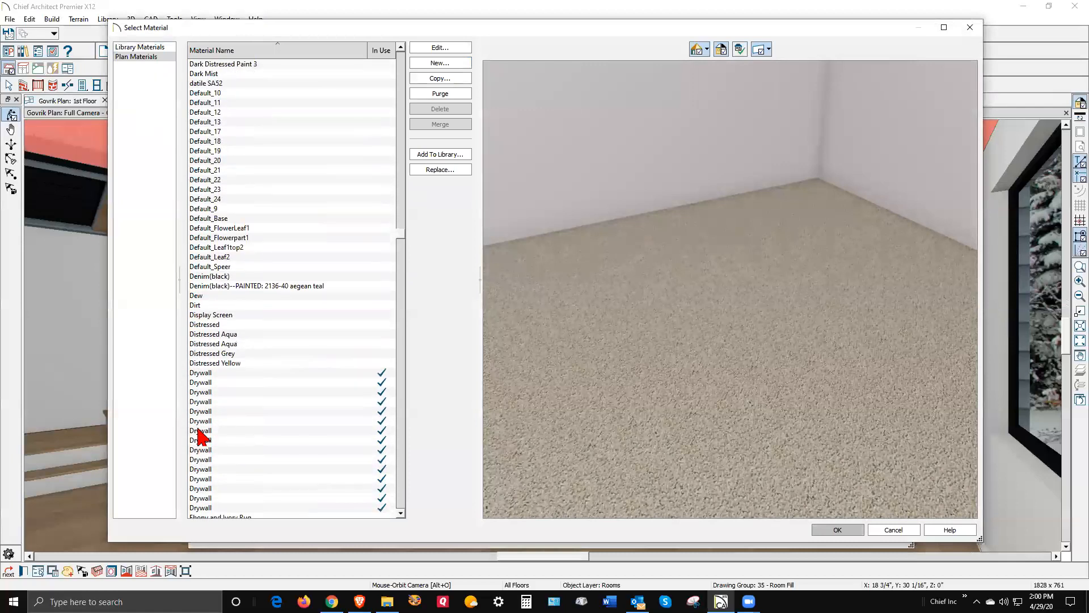
left_click(208, 373)
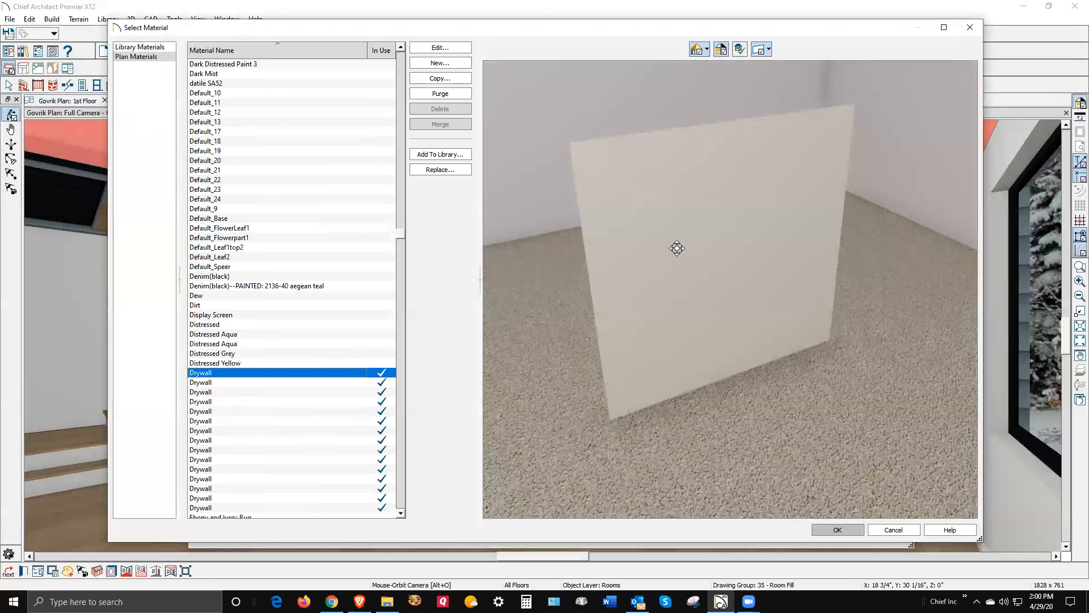
left_click(838, 530)
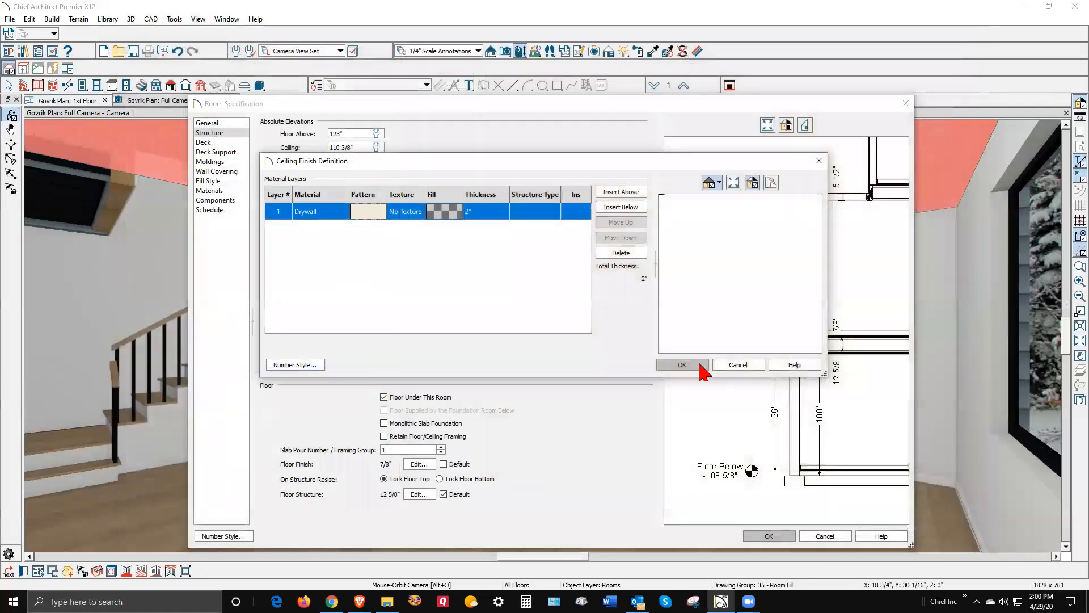
Set the drywall layer's thickness to 5/8" and apply the ceiling finish to the Kitchen/Dining room.
left_click(477, 215)
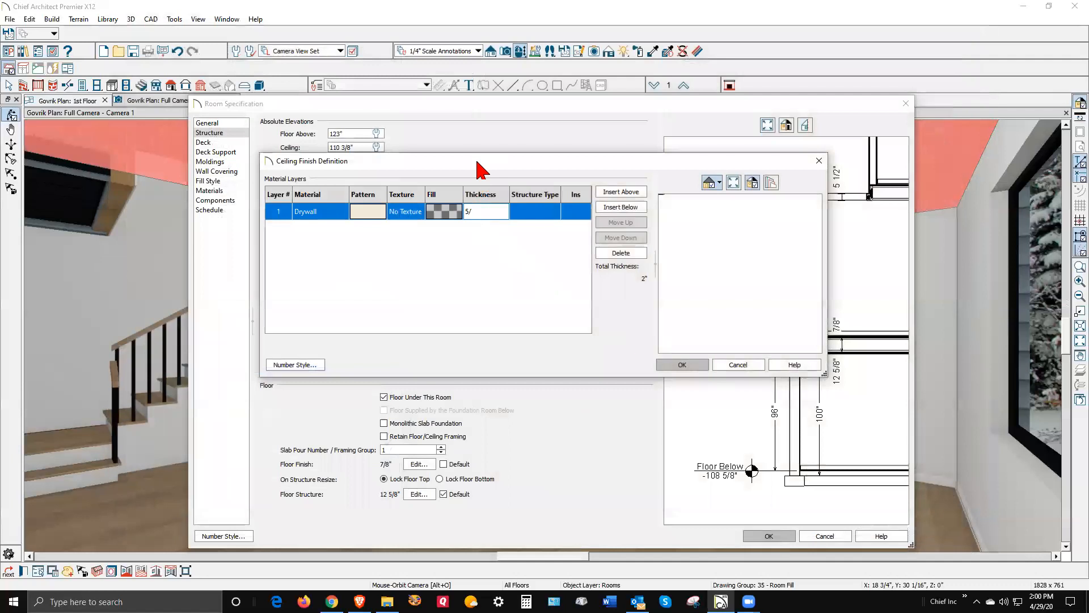
type("5/8")
left_click(691, 365)
left_click(780, 536)
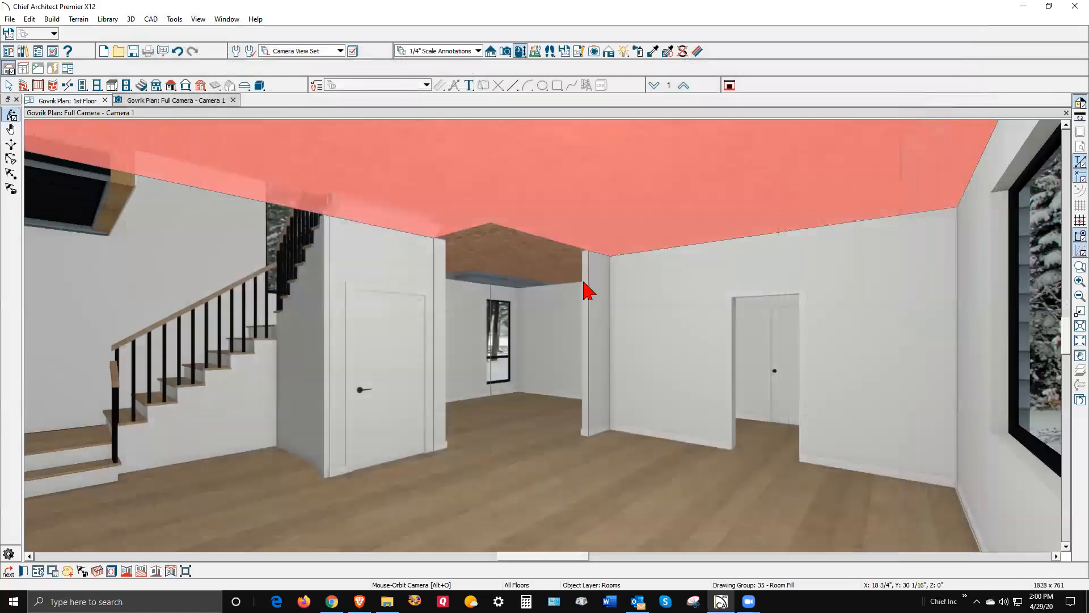
key("Escape")
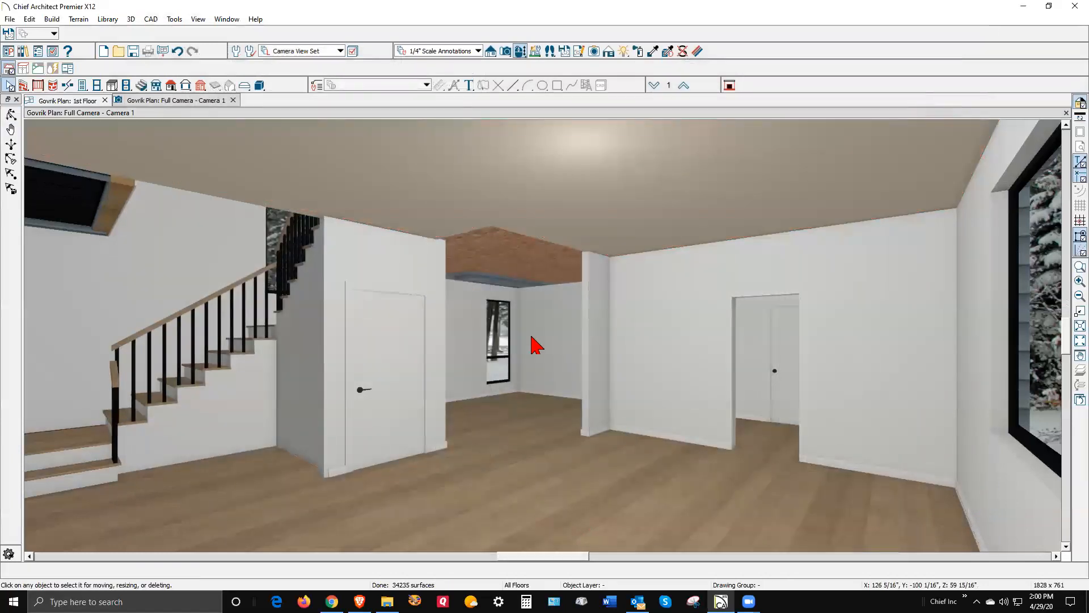
Set the Great Room's ceiling finish to use the default definition.
left_click(518, 408)
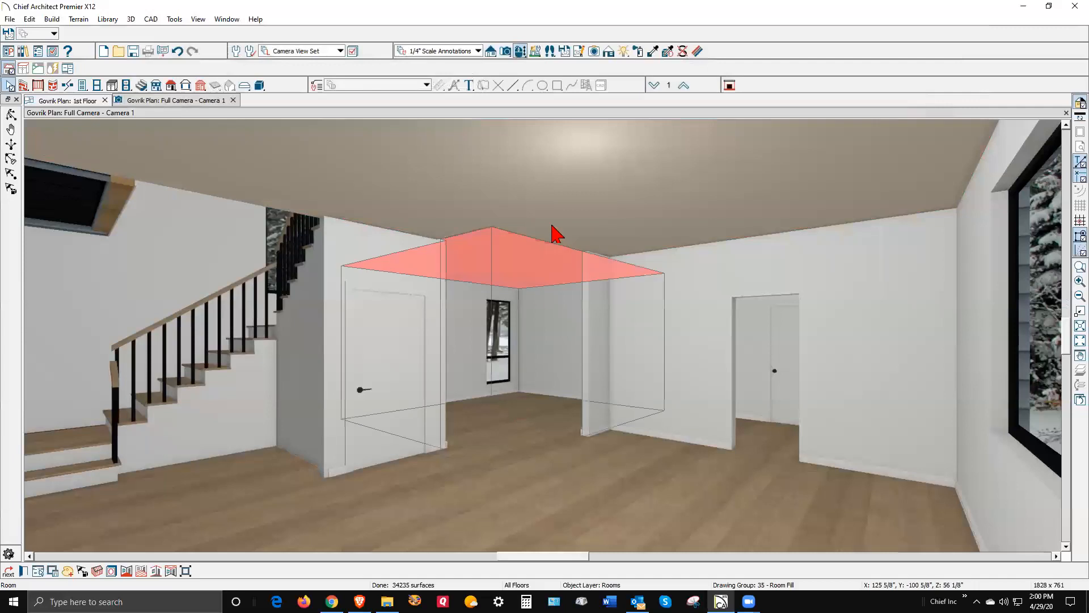
double_click(553, 232)
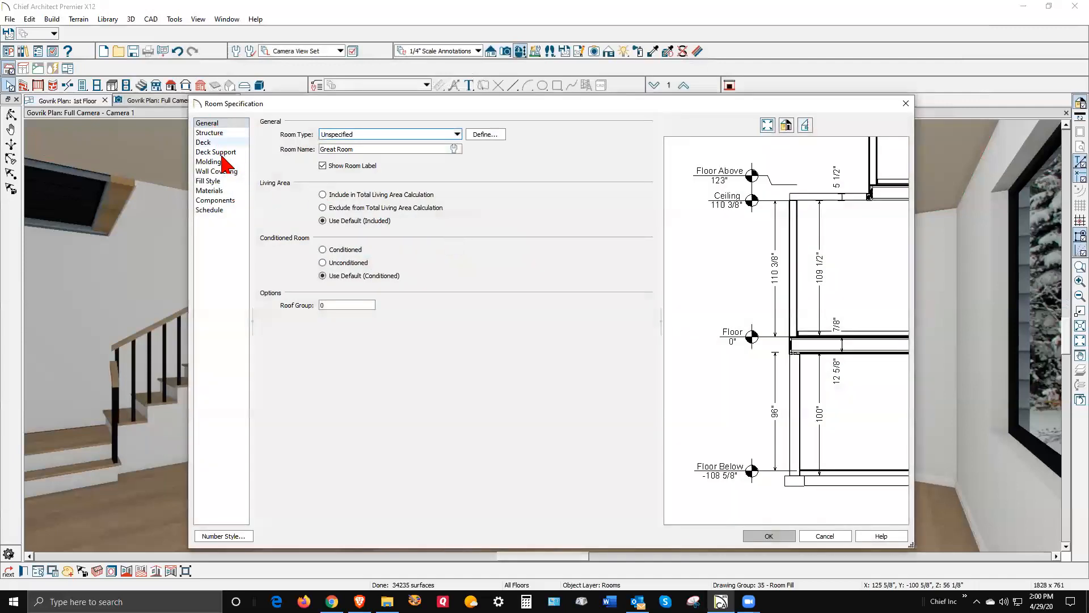
left_click(221, 132)
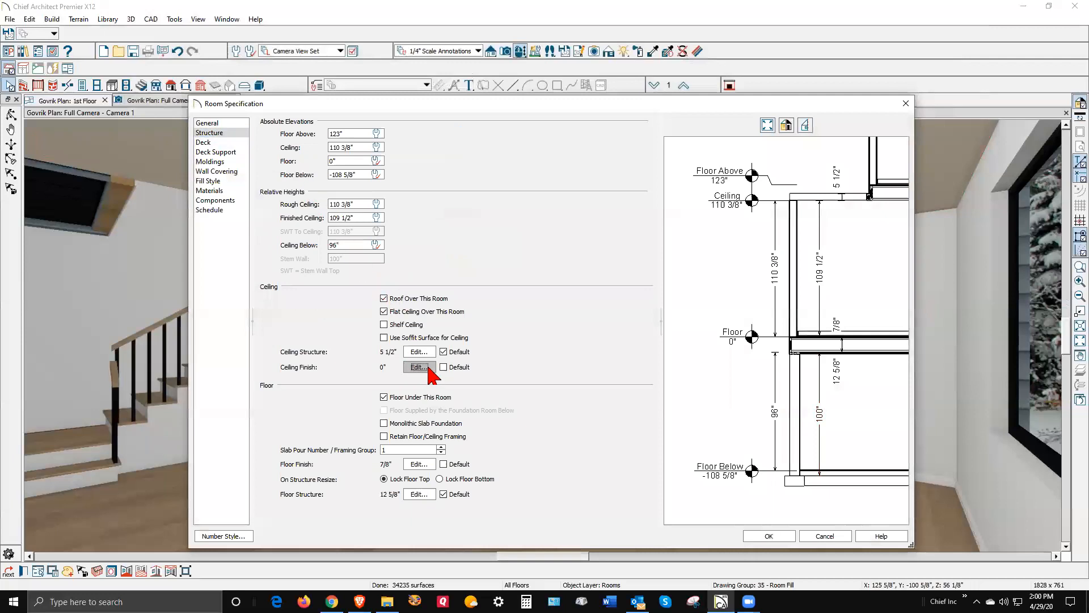
left_click(420, 367)
left_click(738, 364)
left_click(444, 367)
left_click(444, 367)
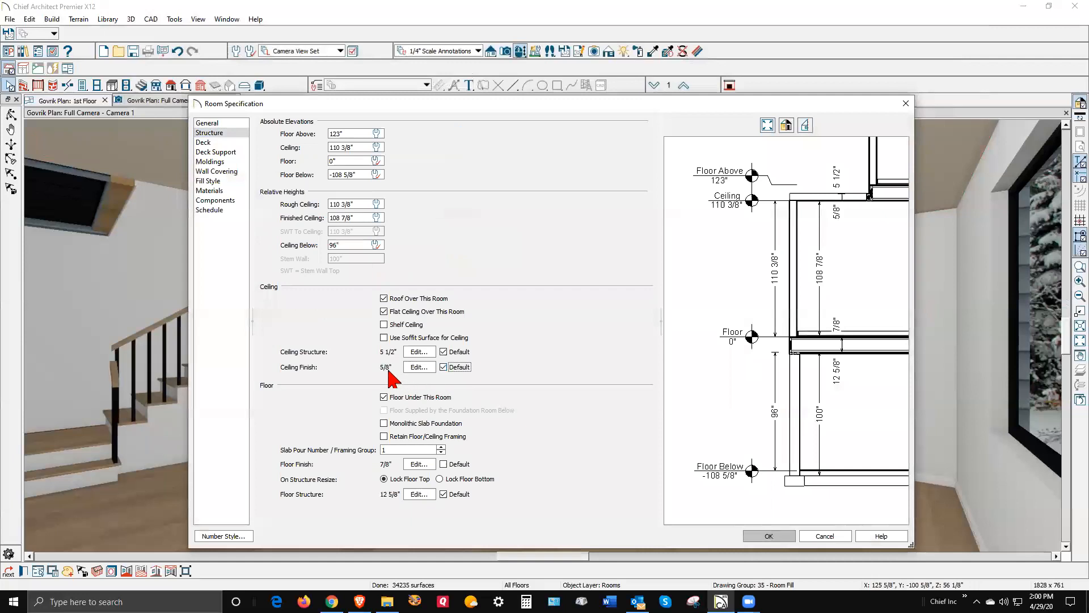
Review the Great Room's ceiling finish layers, accept them and apply the room changes.
left_click(419, 367)
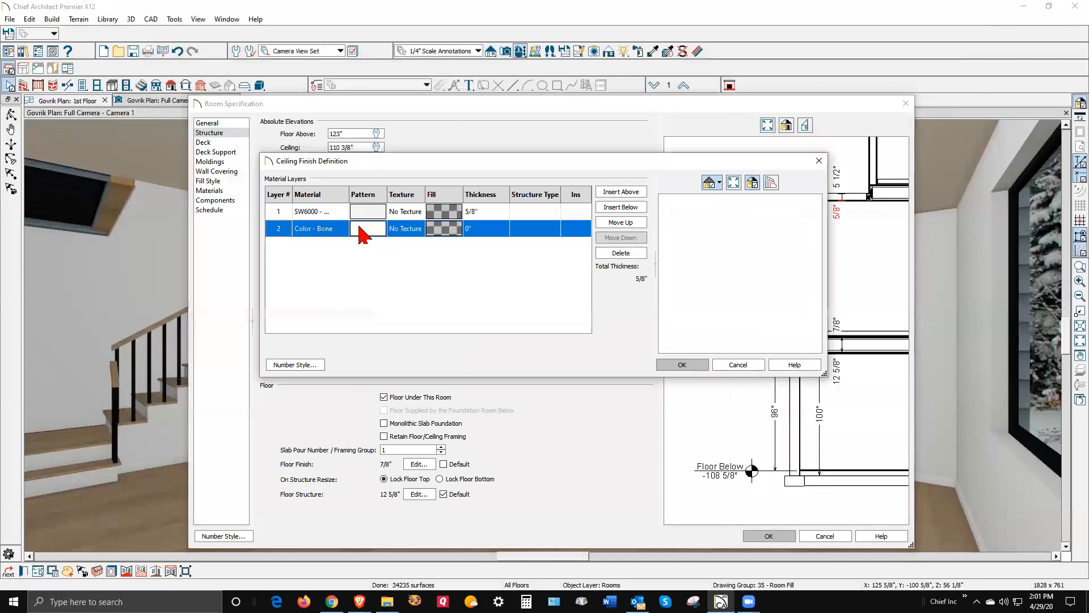
left_click(687, 365)
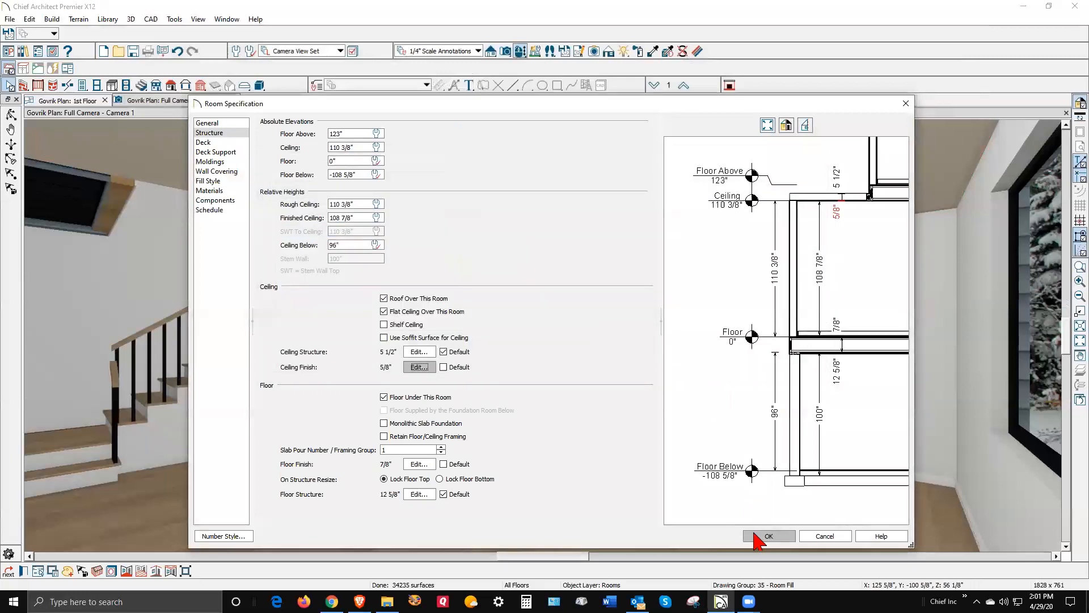
left_click(767, 536)
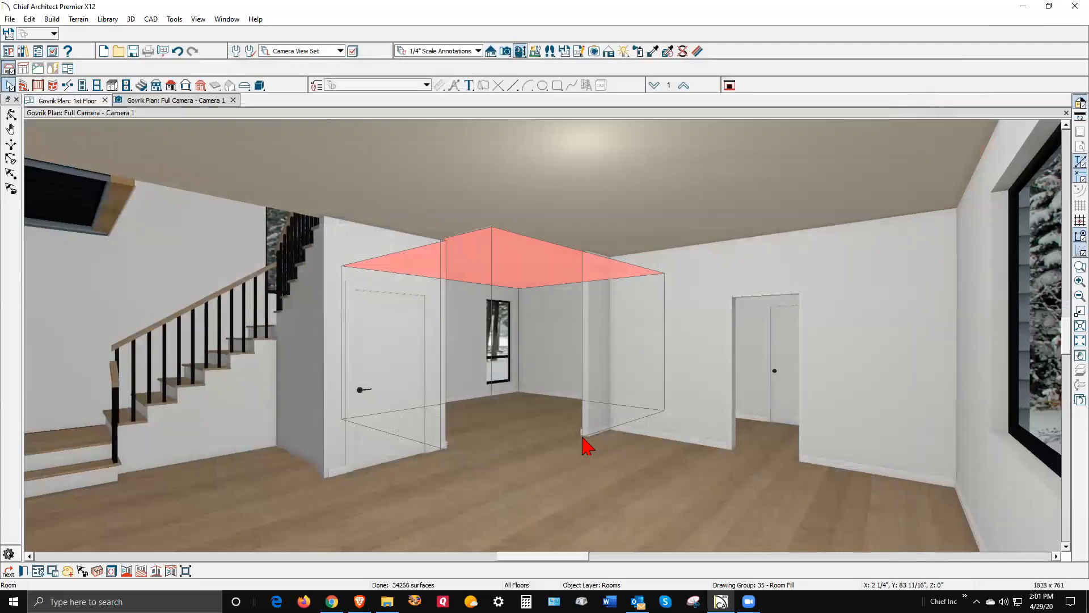
key("Escape")
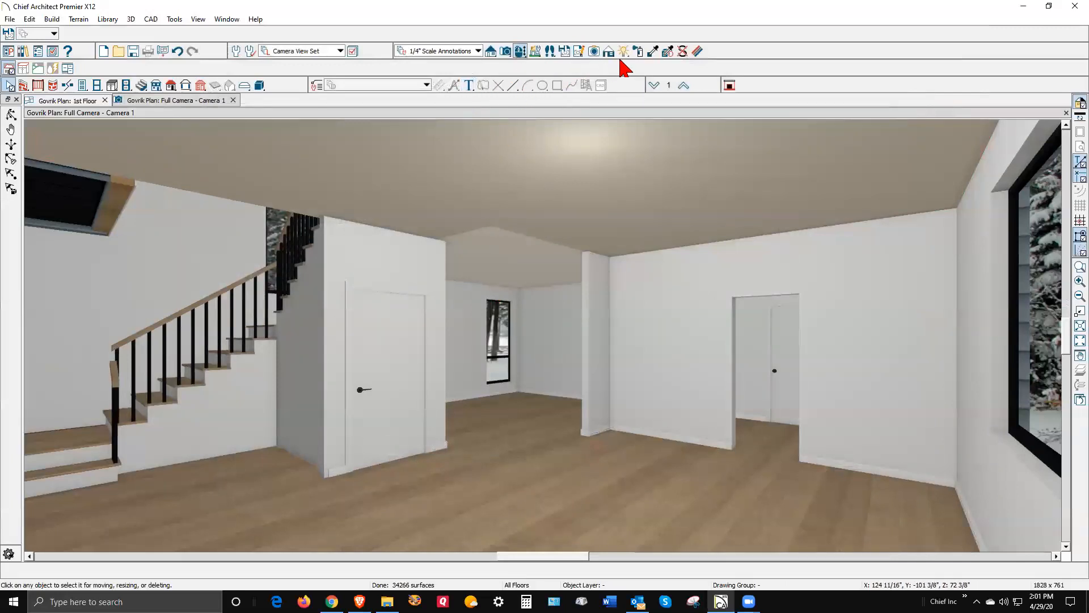
Sample the Color - Bone material from the great room ceiling and paint it onto the kitchen/dining ceiling.
left_click(653, 51)
left_click(534, 247)
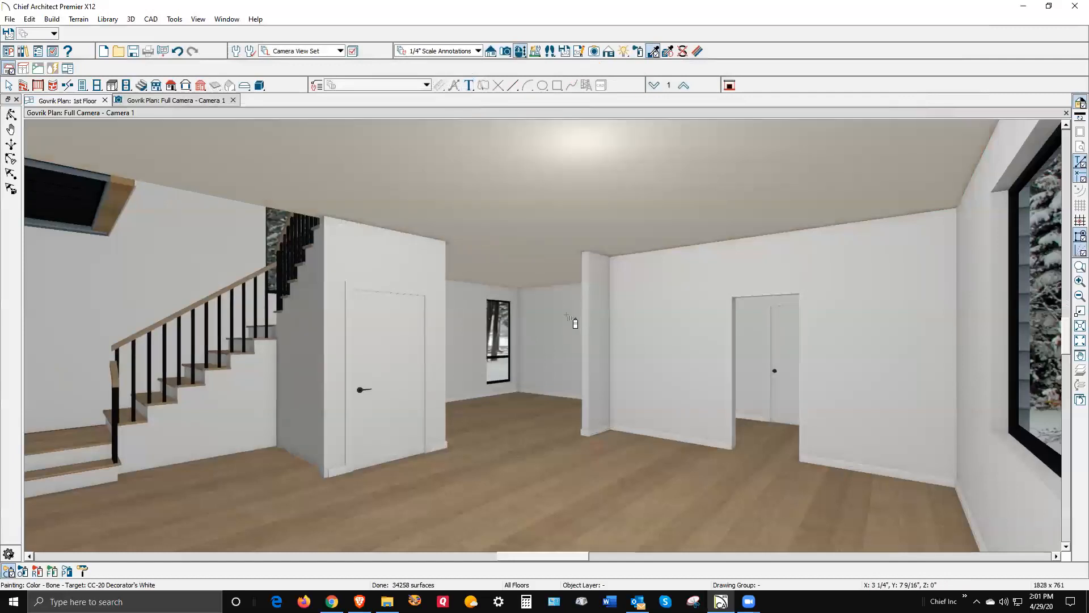
key("Escape")
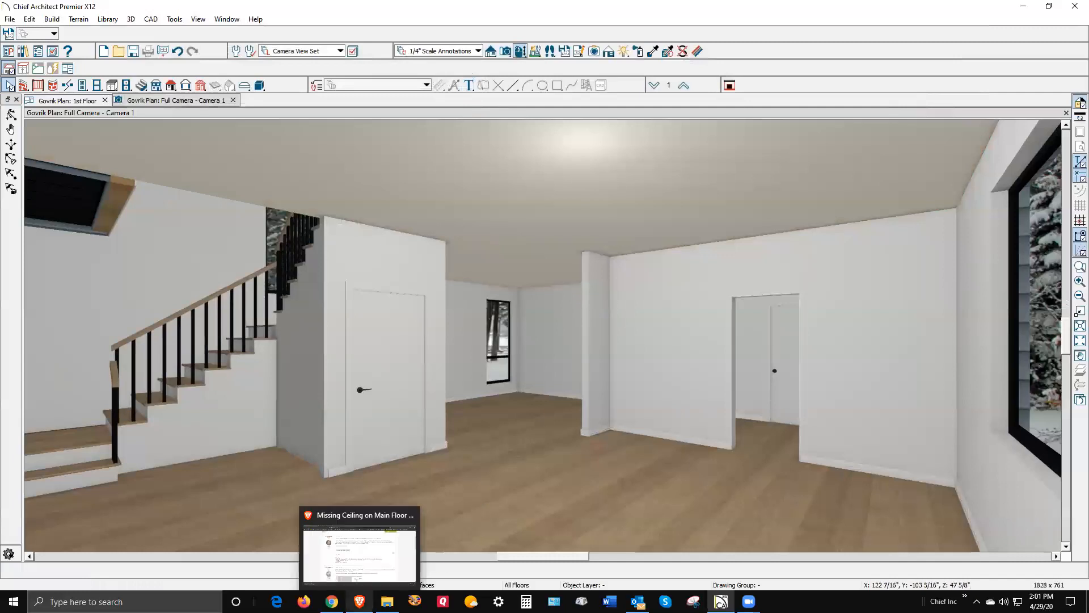
Switch to the Brave browser window with the "Missing Ceiling on Main Floor" page.
left_click(359, 602)
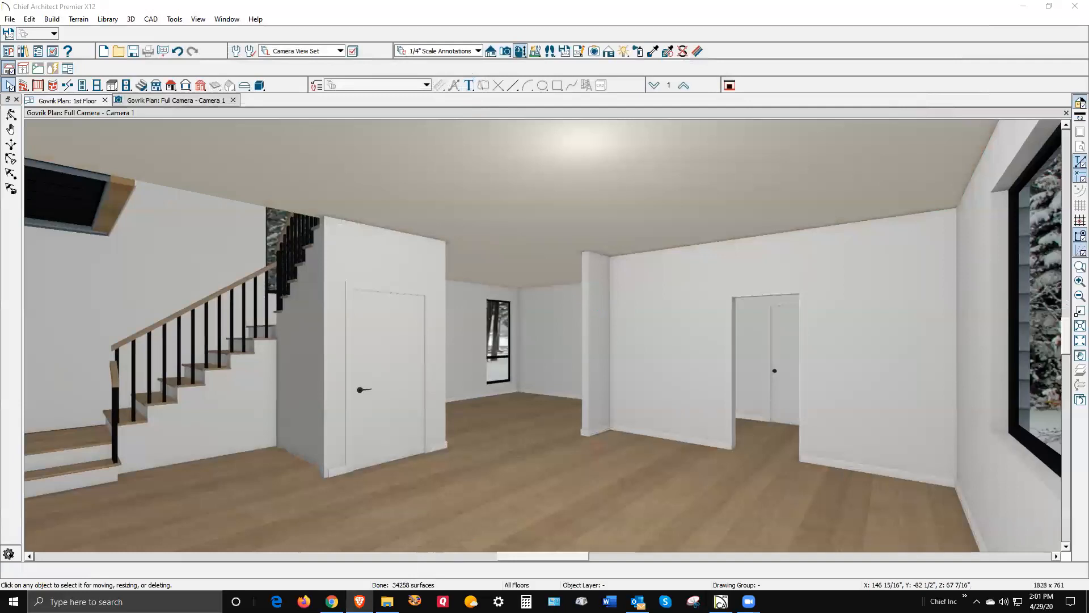